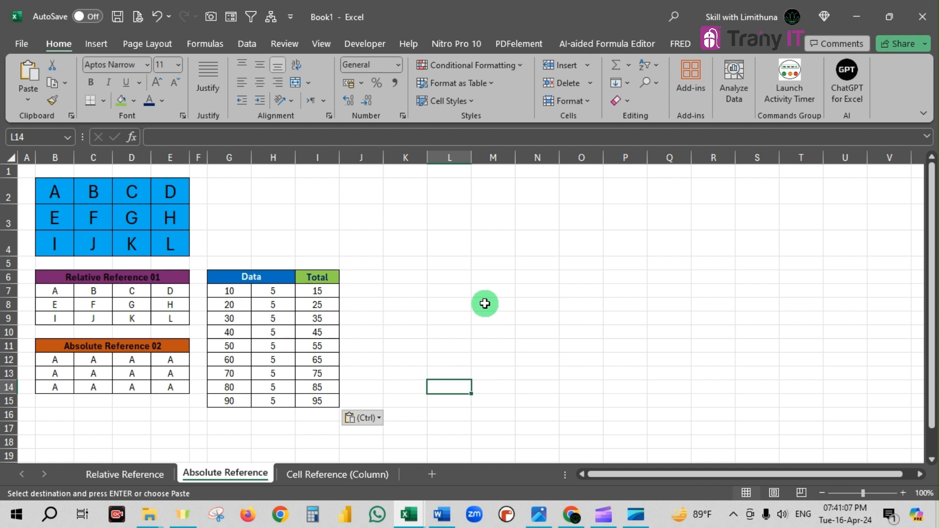
- Clear the contents of the Absolute Reference 02 table, cells B12:E14
{"action": "left_click_drag", "start_coordinate": [56, 361], "coordinate": [165, 392]}
{"action": "key", "text": "Delete"}
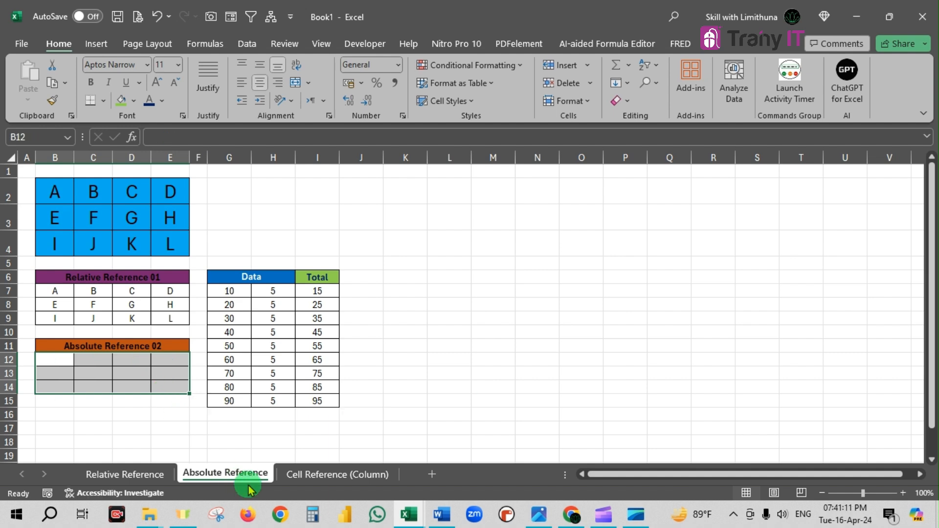
{"action": "left_click", "coordinate": [138, 419]}
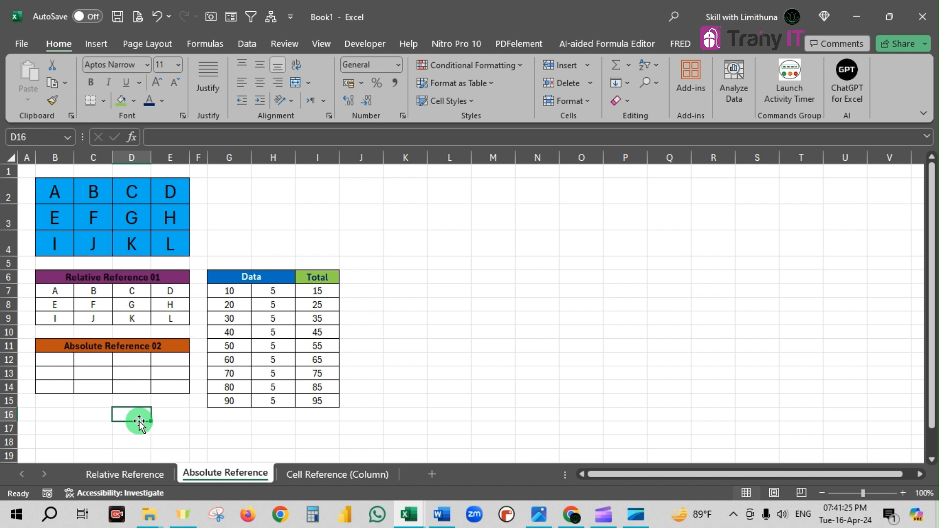
- Enter the formula =B2 in cell B12, the first cell of the Absolute Reference 02 table
{"action": "left_click", "coordinate": [53, 359]}
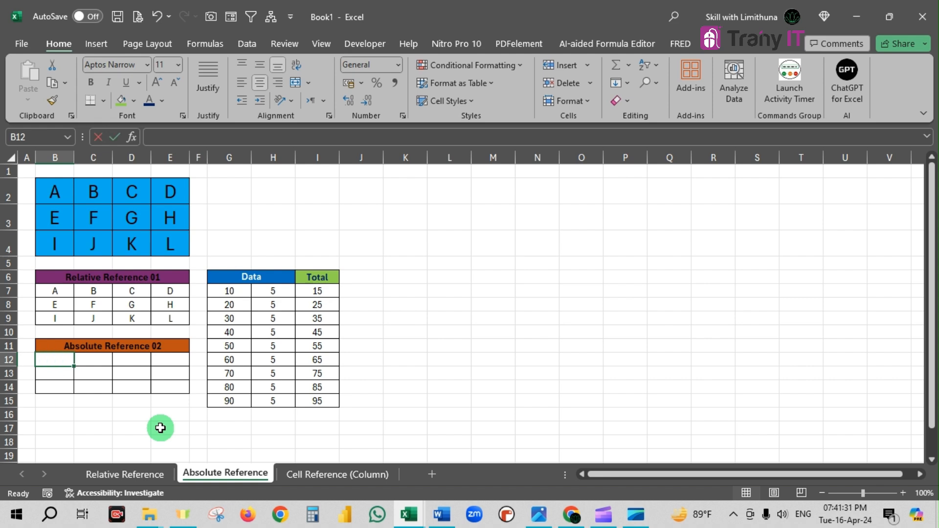
{"action": "type", "text": "="}
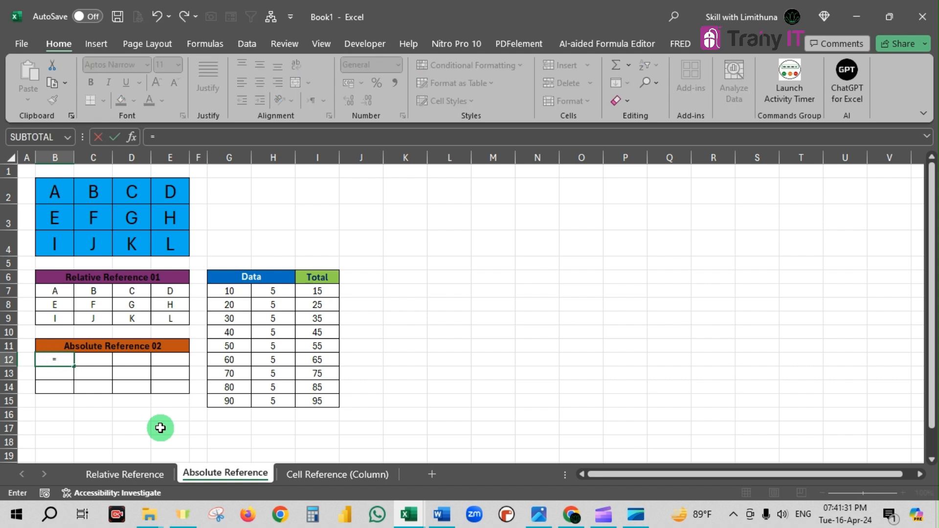
{"action": "left_click", "coordinate": [64, 191]}
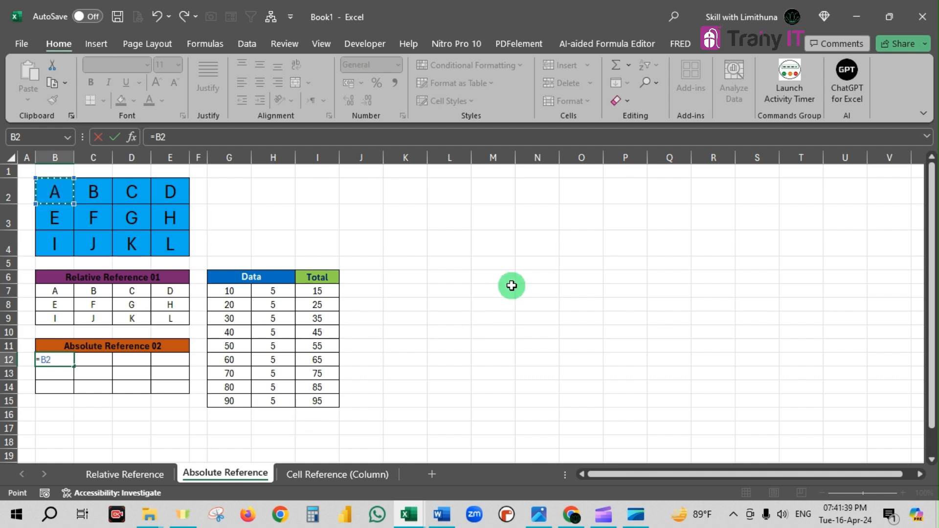
{"action": "key", "text": "Return"}
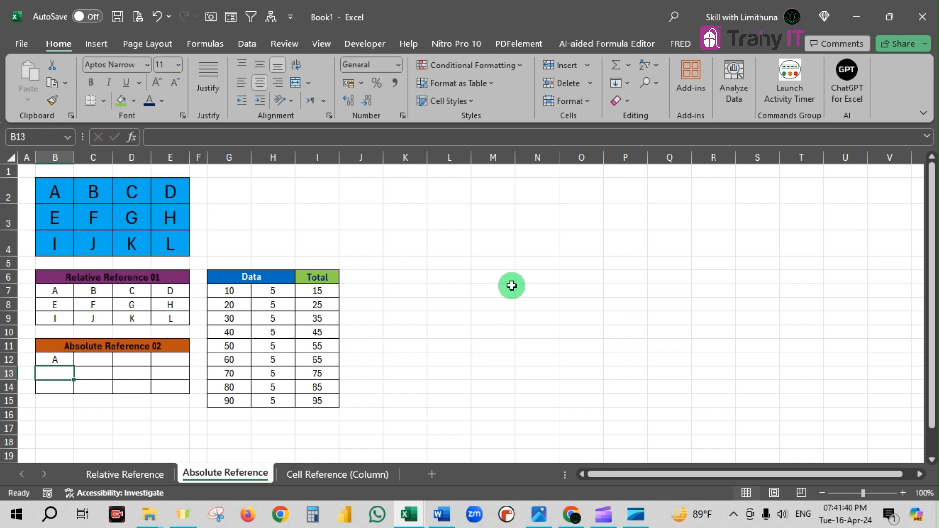
- Fill the relative formula from B12 through E14 and compare the filled range with the source letters in B2:E4
{"action": "left_click", "coordinate": [61, 195]}
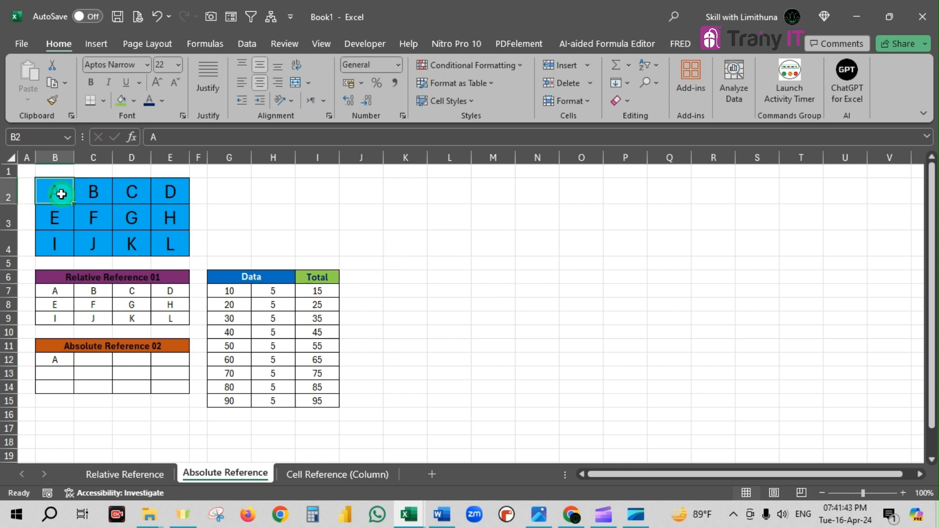
{"action": "left_click", "coordinate": [62, 359]}
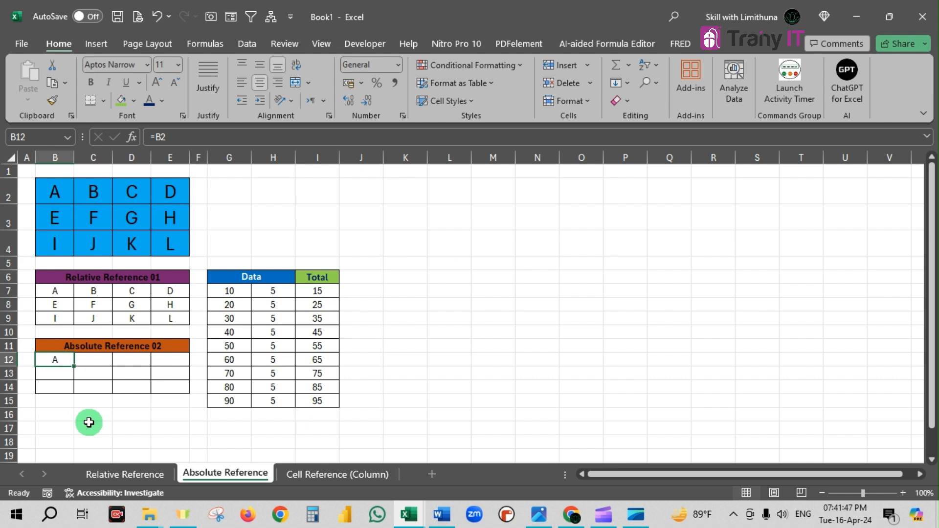
{"action": "left_click_drag", "start_coordinate": [75, 366], "coordinate": [190, 391]}
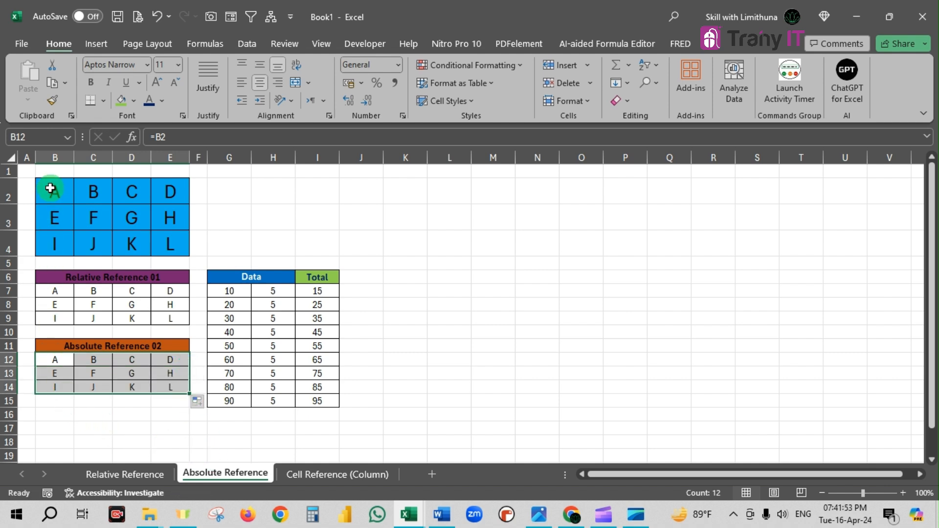
{"action": "left_click_drag", "start_coordinate": [50, 188], "coordinate": [163, 243]}
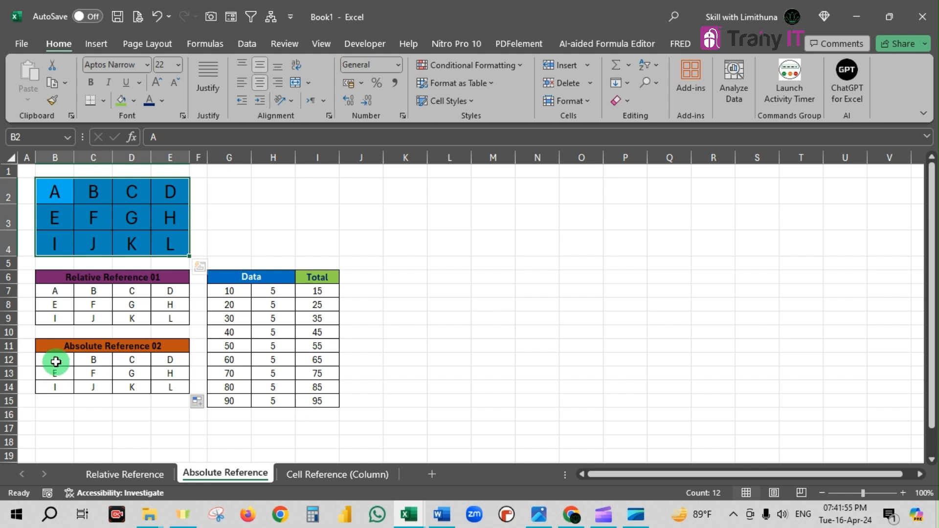
{"action": "left_click_drag", "start_coordinate": [56, 361], "coordinate": [173, 386]}
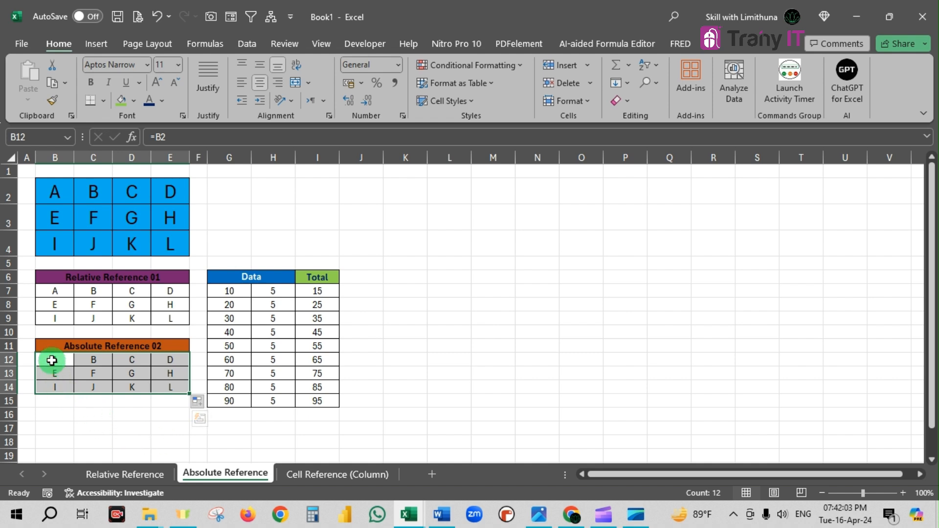
{"action": "left_click_drag", "start_coordinate": [54, 360], "coordinate": [170, 388]}
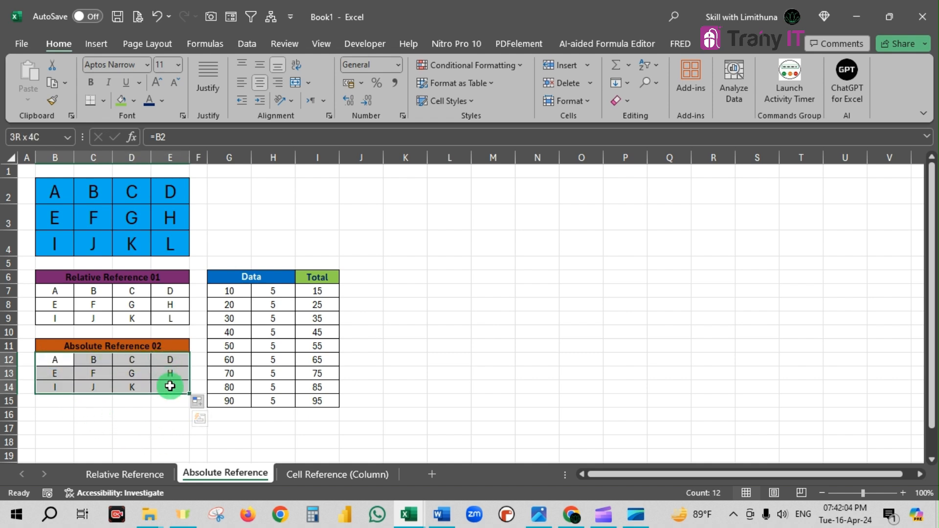
{"action": "left_click", "coordinate": [130, 415]}
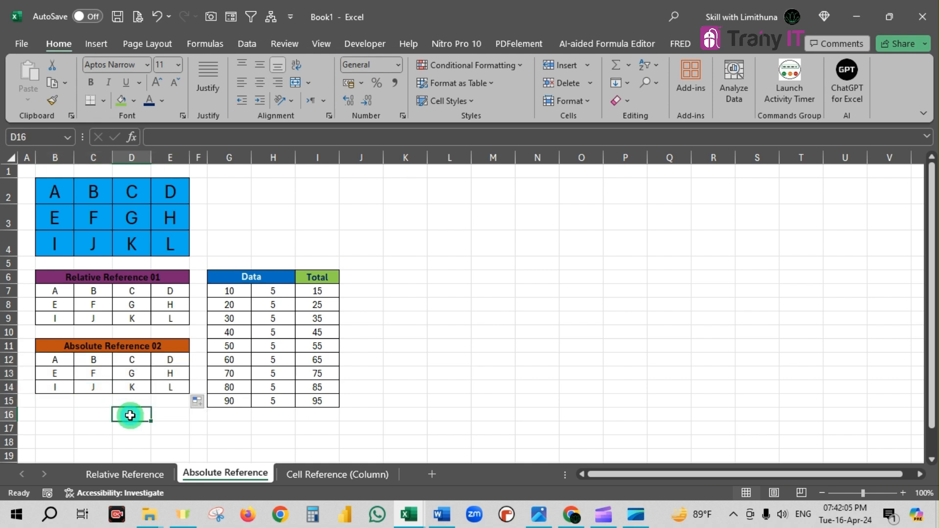
- Change the formula in B12 to the absolute reference =$B$2
{"action": "left_click", "coordinate": [66, 360]}
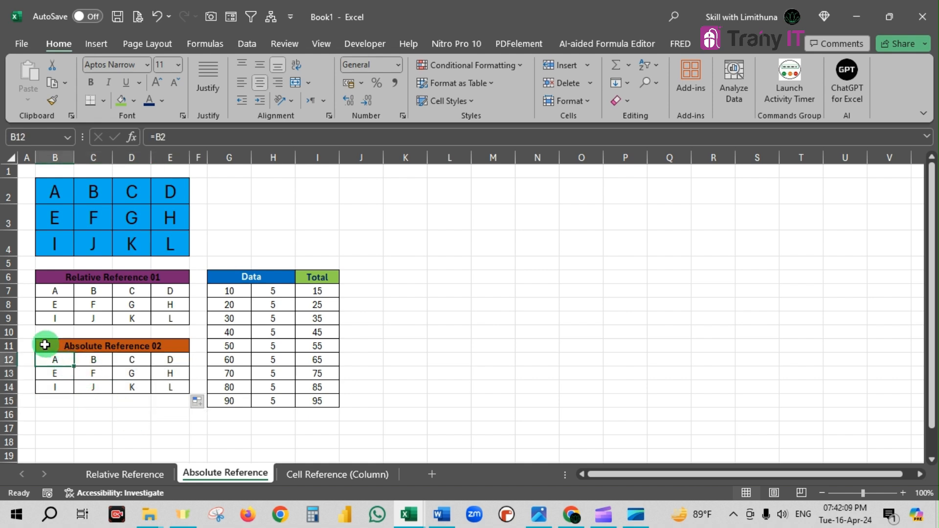
{"action": "left_click", "coordinate": [173, 137]}
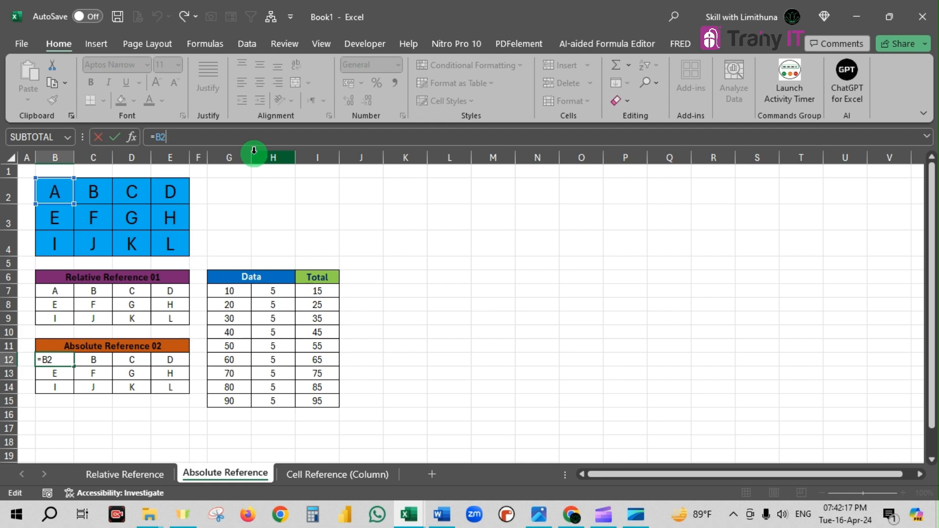
{"action": "key", "text": "F4"}
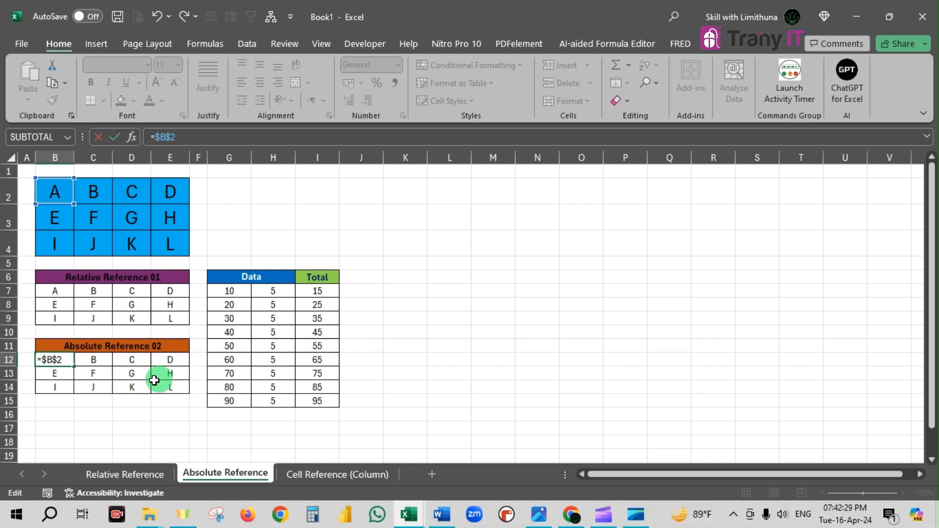
{"action": "key", "text": "Return"}
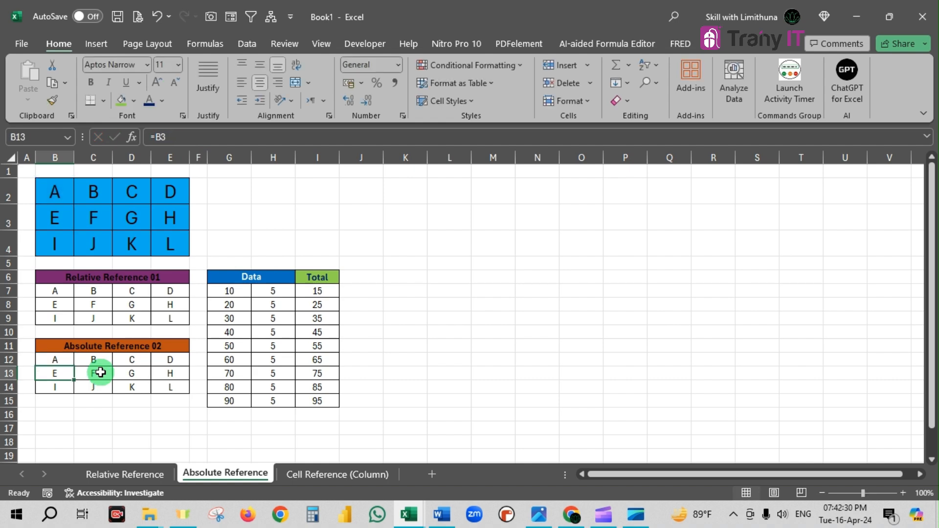
- Fill the absolute formula from B12 across and down through E14
{"action": "left_click", "coordinate": [68, 362]}
{"action": "left_click_drag", "start_coordinate": [75, 367], "coordinate": [187, 390]}
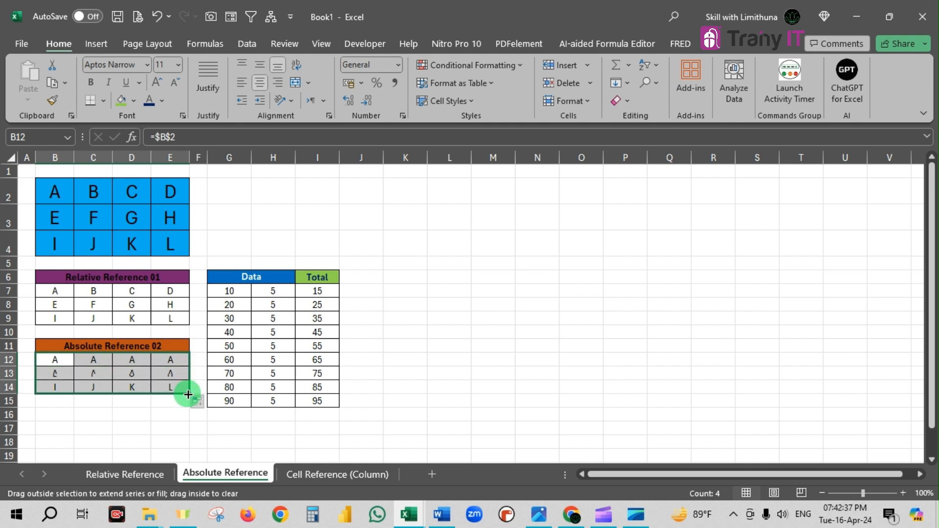
{"action": "left_click_drag", "start_coordinate": [61, 357], "coordinate": [178, 388]}
- Examine the absolute formulas in B12, B13 and B14 against the source cell B2
{"action": "left_click", "coordinate": [53, 358]}
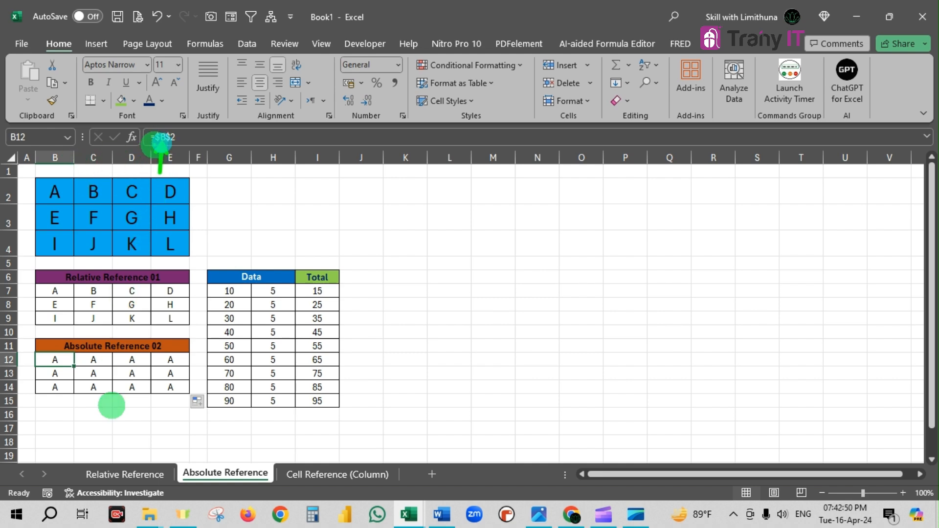
{"action": "left_click_drag", "start_coordinate": [156, 142], "coordinate": [131, 175]}
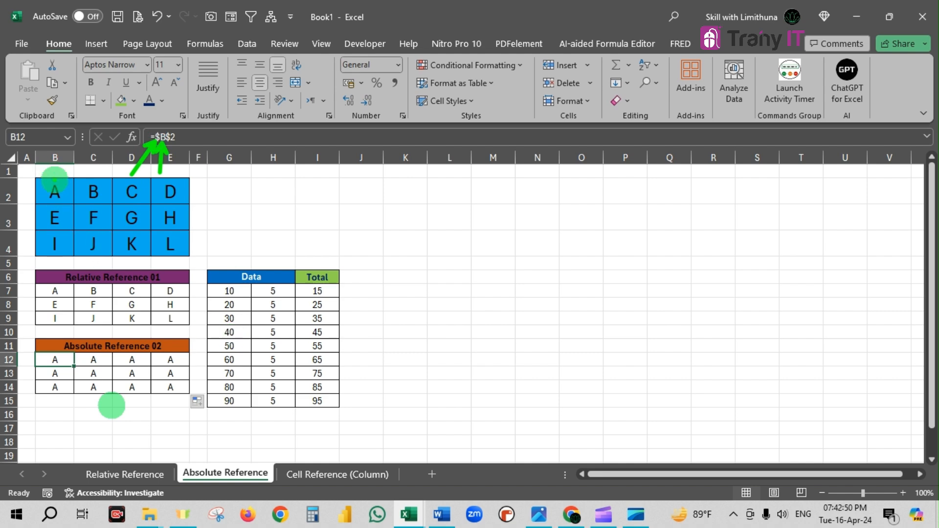
{"action": "left_click_drag", "start_coordinate": [59, 183], "coordinate": [62, 143]}
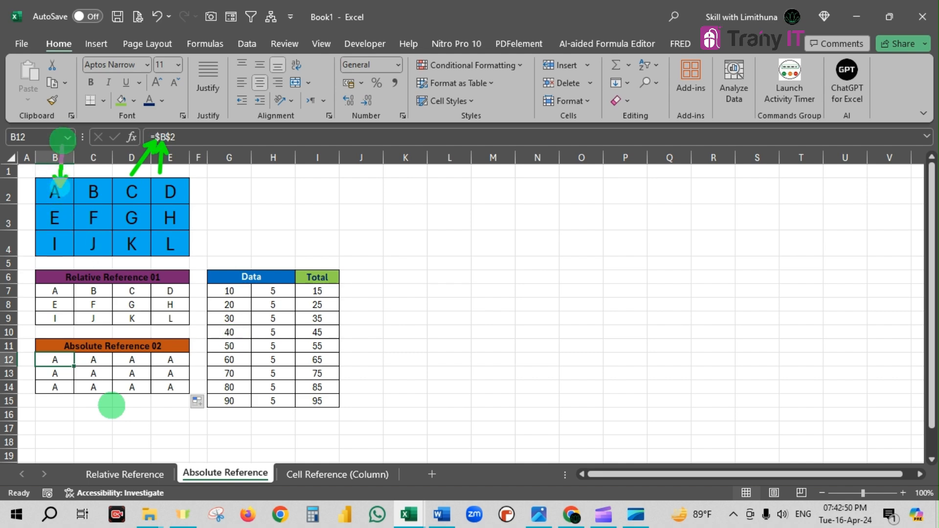
{"action": "left_click_drag", "start_coordinate": [102, 184], "coordinate": [102, 123]}
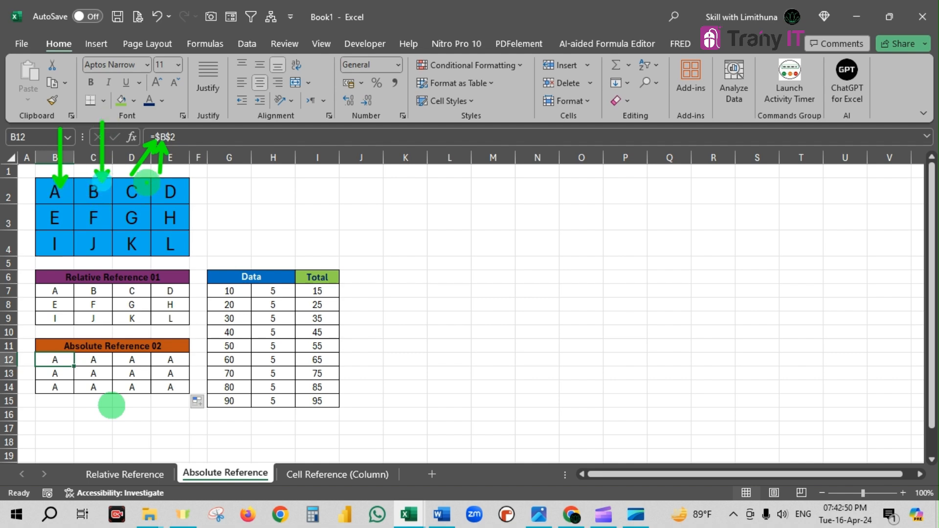
{"action": "left_click_drag", "start_coordinate": [143, 182], "coordinate": [143, 113]}
{"action": "mouse_move", "coordinate": [182, 184]}
{"action": "left_mouse_down"}
{"action": "mouse_move", "coordinate": [182, 126]}
{"action": "mouse_move", "coordinate": [184, 185]}
{"action": "left_mouse_up"}
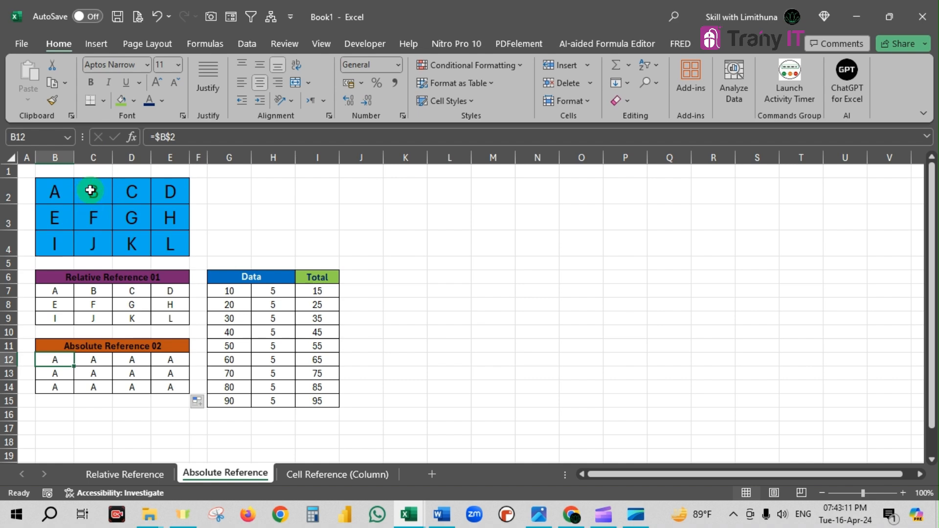
{"action": "left_click", "coordinate": [53, 196]}
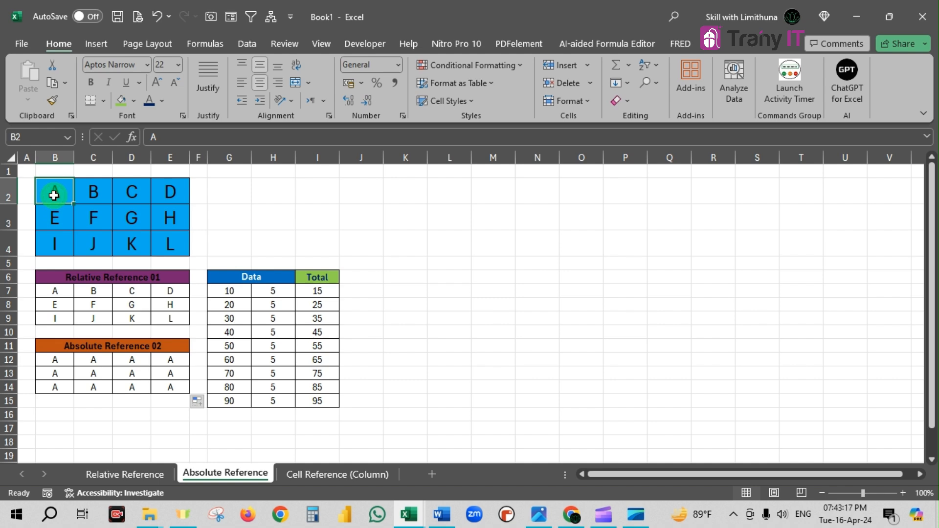
{"action": "left_click", "coordinate": [64, 359]}
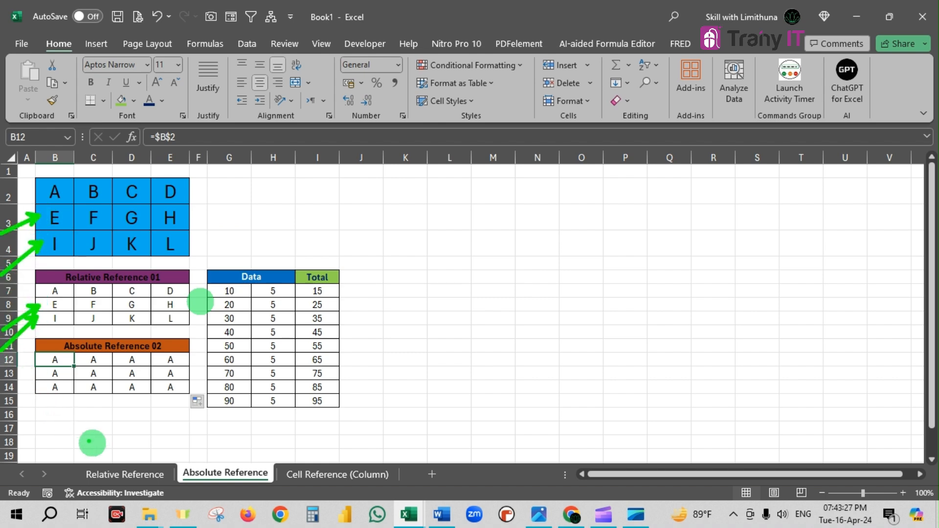
{"action": "left_click", "coordinate": [59, 374]}
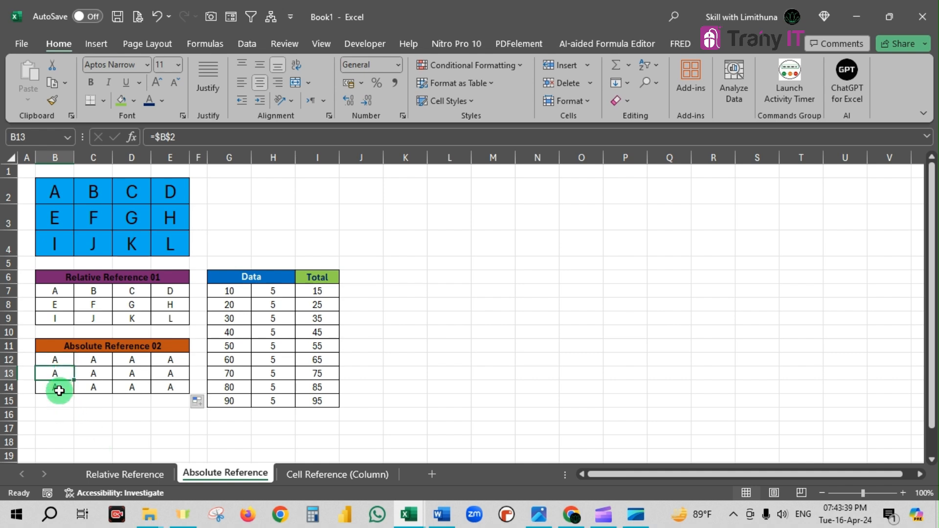
{"action": "left_click", "coordinate": [68, 390]}
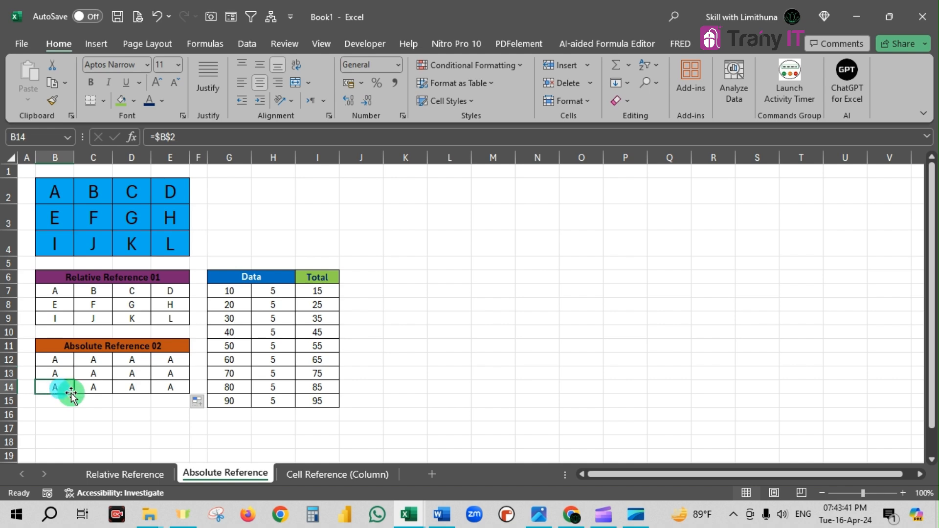
{"action": "left_click", "coordinate": [57, 190]}
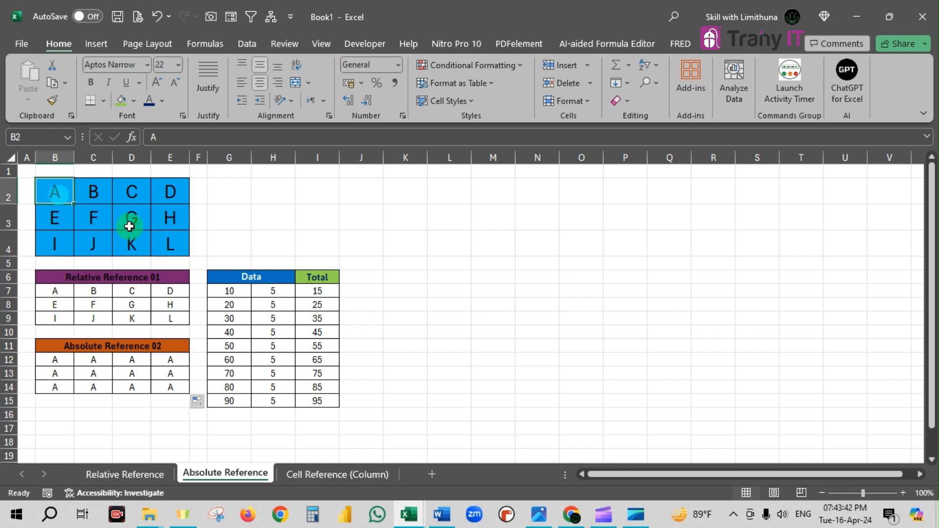
{"action": "left_click", "coordinate": [58, 362]}
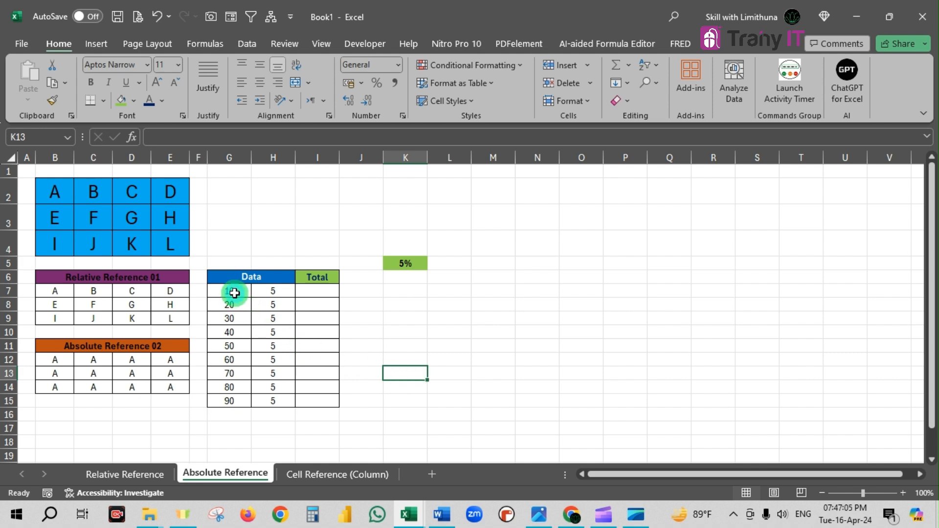
- Examine the Data pairs in rows 7 to 9 against their empty Total cells and the percentage cell K5
{"action": "left_click_drag", "start_coordinate": [234, 293], "coordinate": [276, 291]}
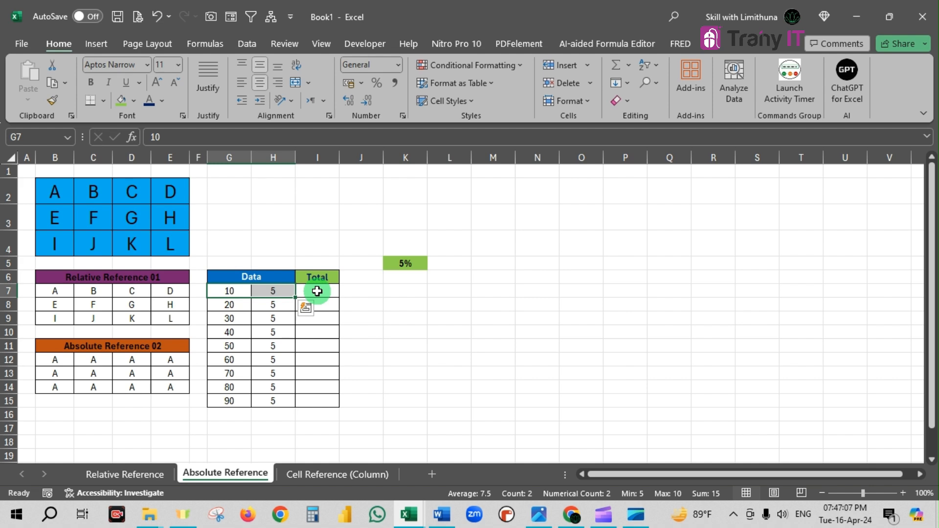
{"action": "left_click", "coordinate": [318, 292]}
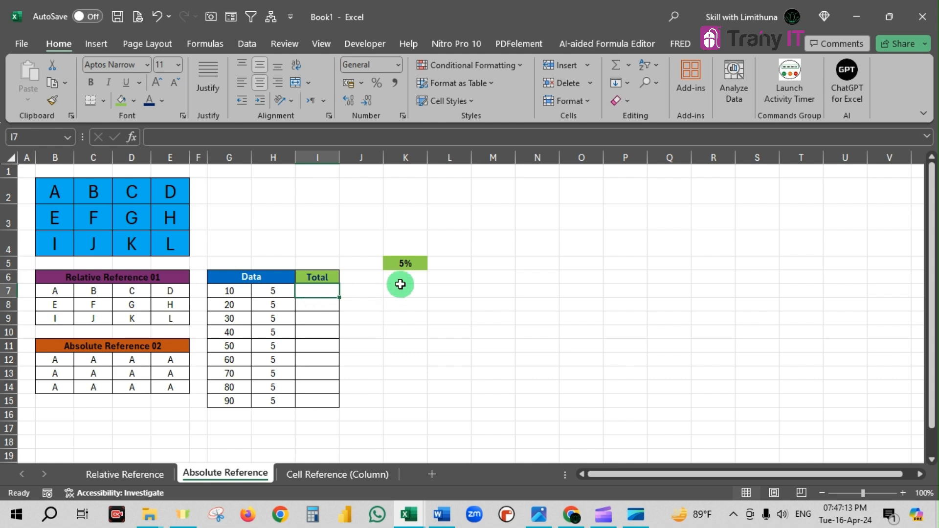
{"action": "left_click", "coordinate": [420, 263]}
{"action": "left_click", "coordinate": [324, 292]}
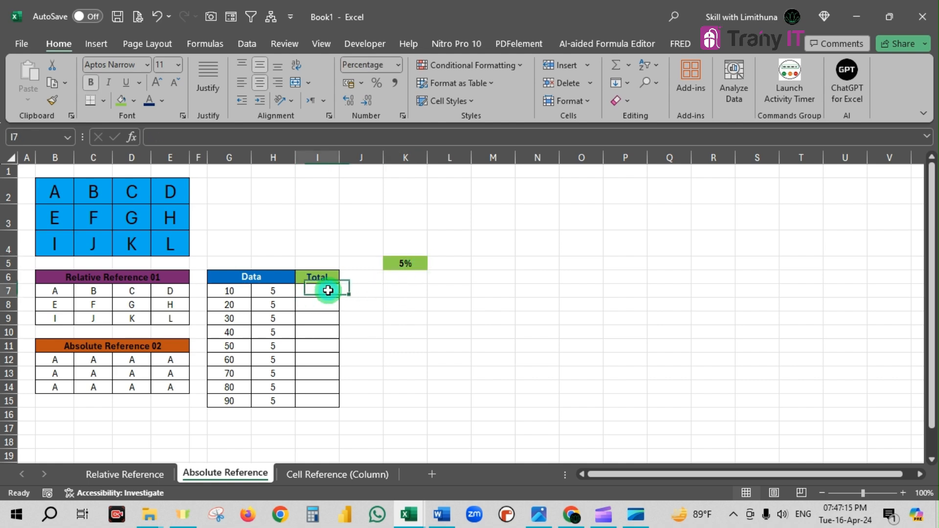
{"action": "left_click_drag", "start_coordinate": [241, 291], "coordinate": [264, 291]}
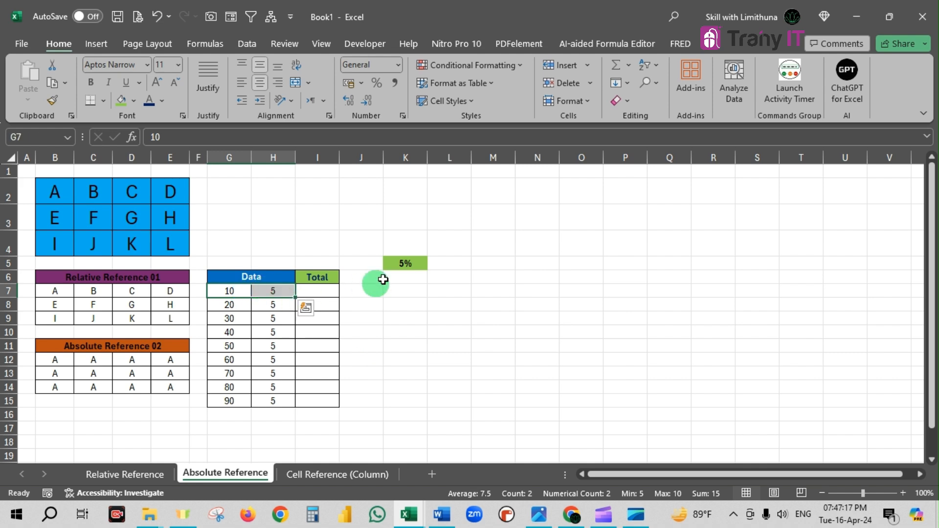
{"action": "left_click", "coordinate": [326, 291]}
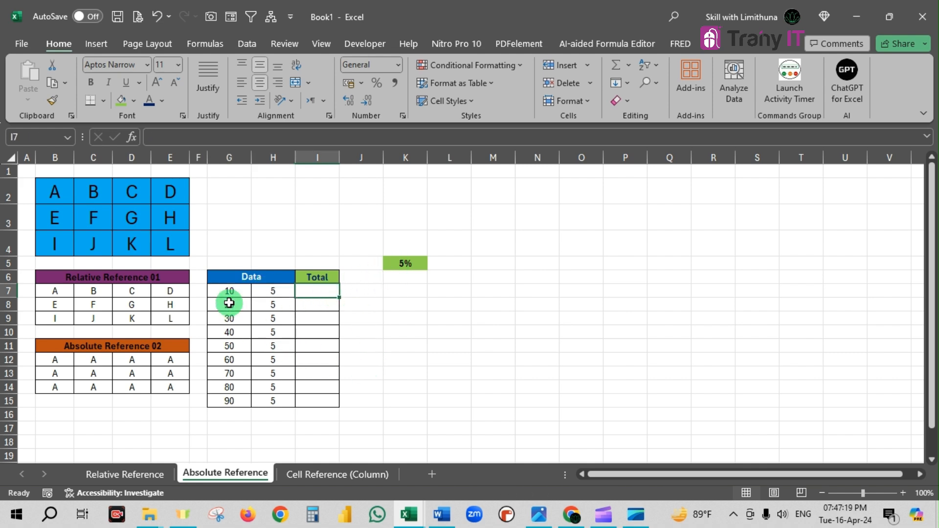
{"action": "left_click_drag", "start_coordinate": [229, 304], "coordinate": [262, 303]}
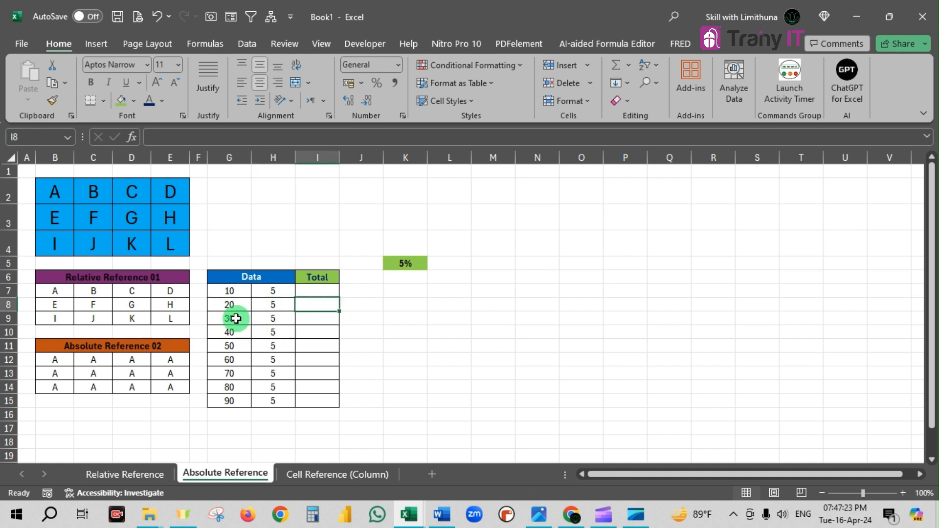
{"action": "left_click_drag", "start_coordinate": [235, 318], "coordinate": [283, 323]}
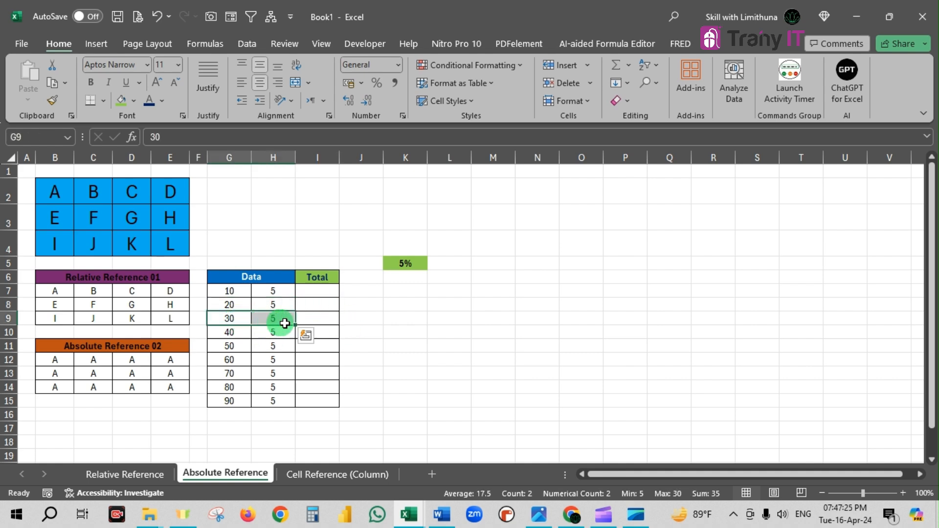
{"action": "left_click", "coordinate": [324, 318]}
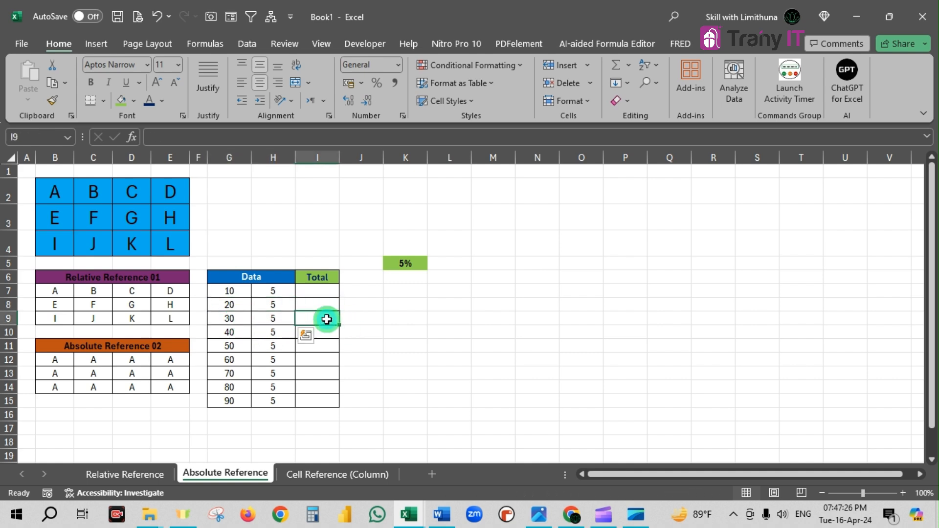
- Enter the formula =SUM(G7:H7*K5) in the first Total cell, I7
{"action": "left_click", "coordinate": [327, 292]}
{"action": "type", "text": "=sum"}
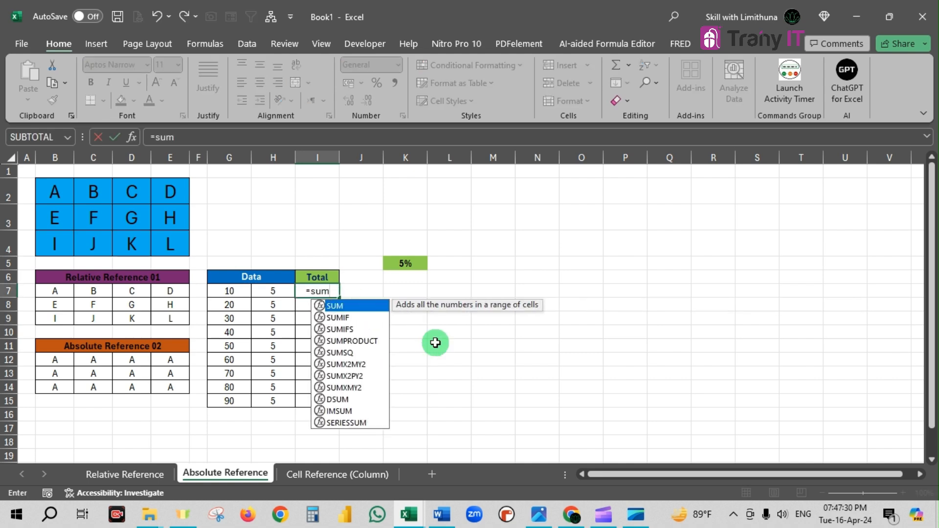
{"action": "key", "text": "Tab"}
{"action": "left_click_drag", "start_coordinate": [234, 290], "coordinate": [258, 289]}
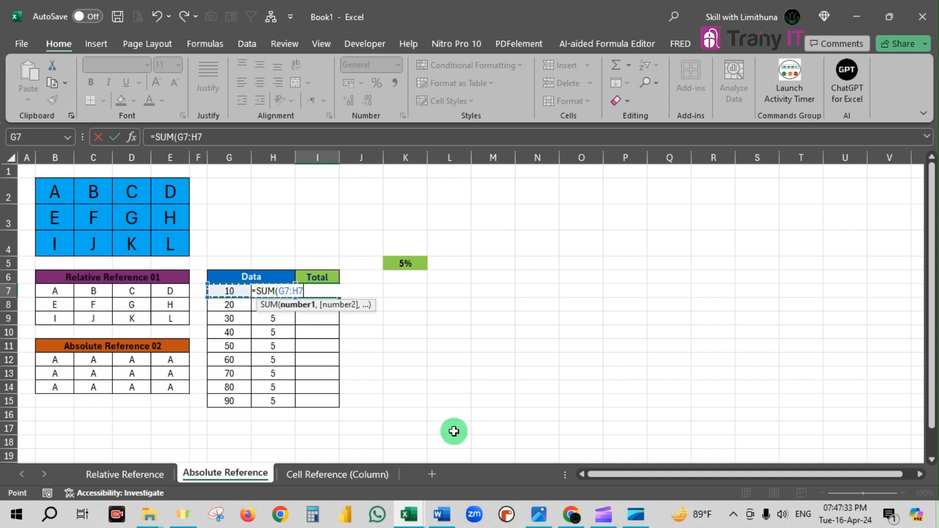
{"action": "type", "text": "*"}
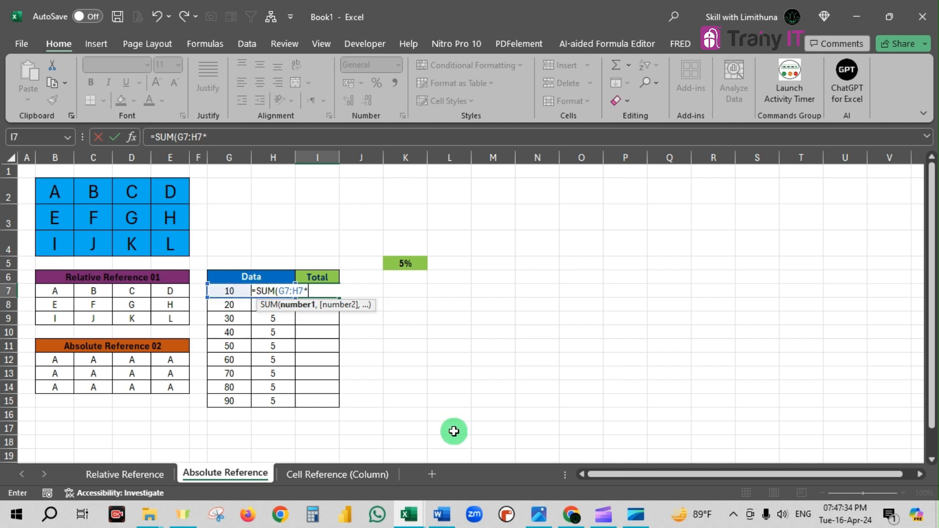
{"action": "left_click", "coordinate": [419, 262]}
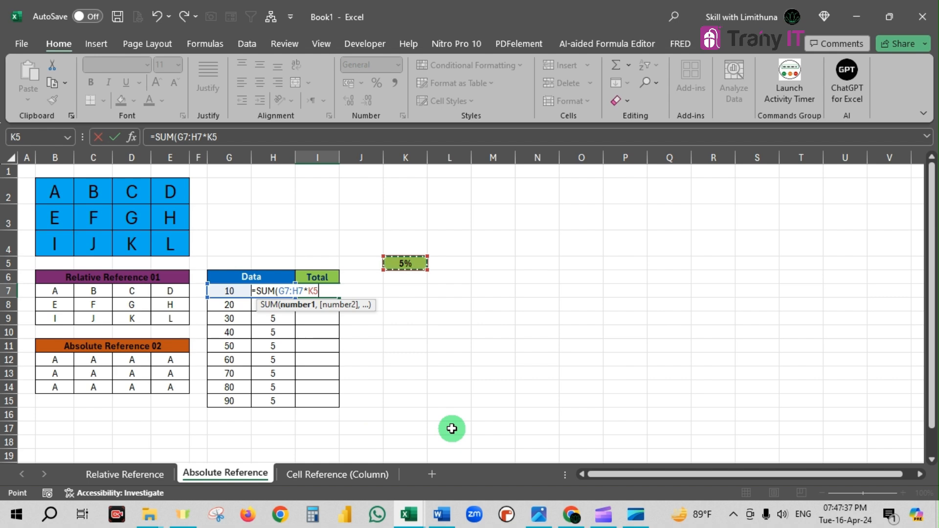
{"action": "type", "text": ")"}
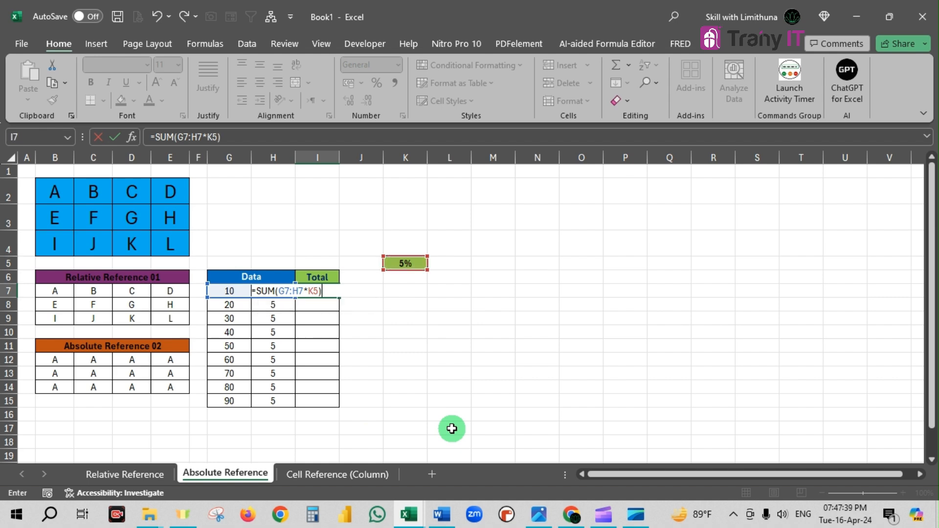
{"action": "key", "text": "Return"}
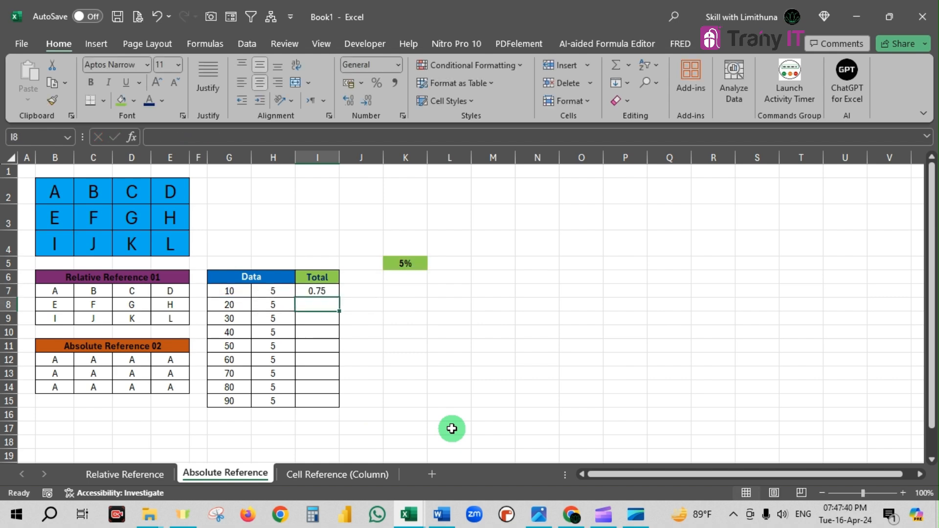
- Fill the formula with the relative K5 reference from I7 down the Total column through I15
{"action": "left_click", "coordinate": [335, 293]}
{"action": "left_click_drag", "start_coordinate": [337, 297], "coordinate": [331, 400]}
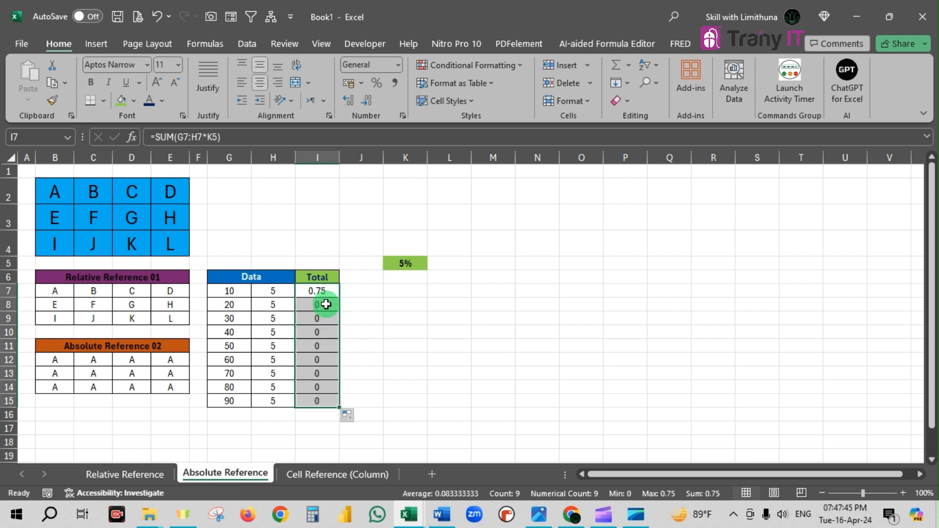
{"action": "left_click_drag", "start_coordinate": [326, 304], "coordinate": [329, 401]}
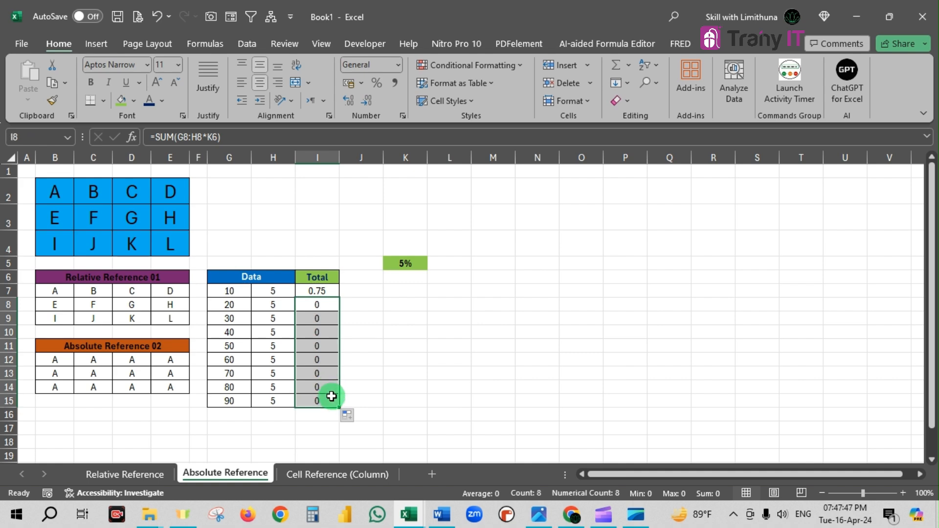
- Examine the formulas in I7, I8 and I9 to see which percentage cell each one references
{"action": "left_click", "coordinate": [330, 292]}
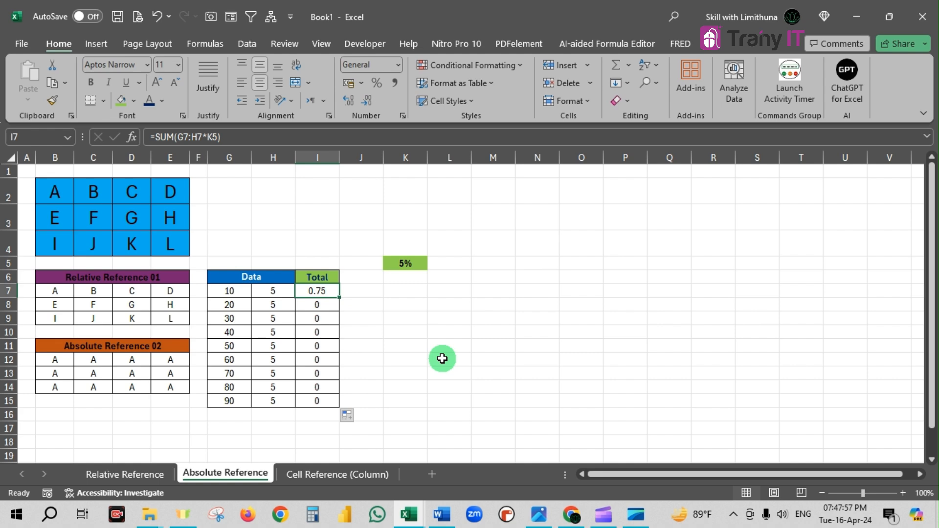
{"action": "double_click", "coordinate": [328, 292]}
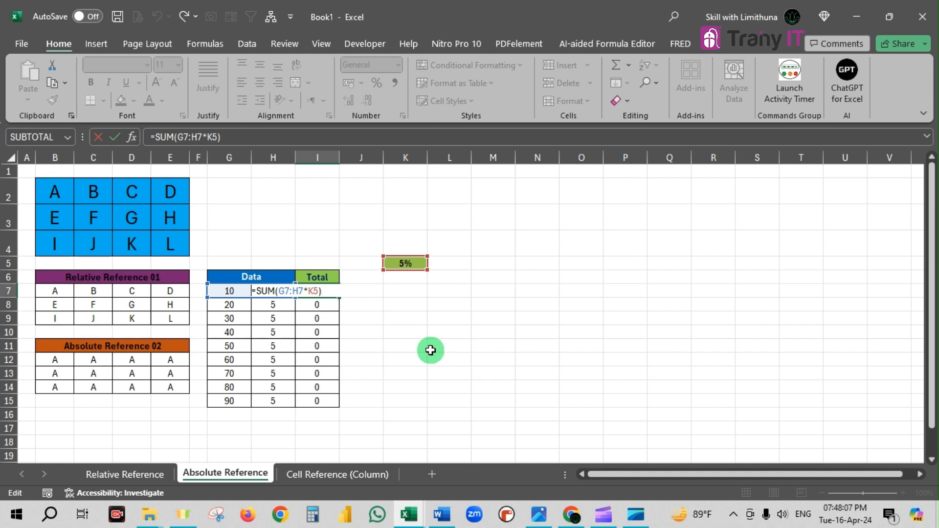
{"action": "key", "text": "Return"}
{"action": "double_click", "coordinate": [330, 304]}
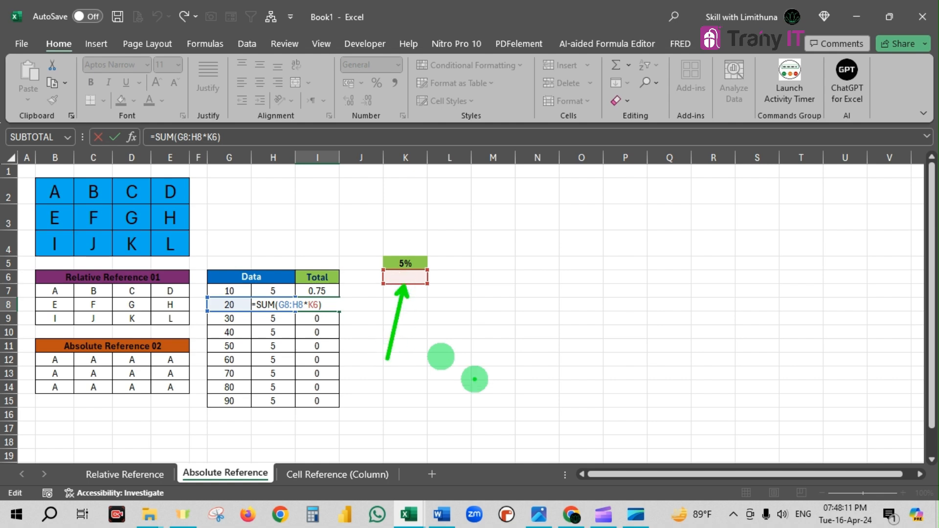
{"action": "key", "text": "Return"}
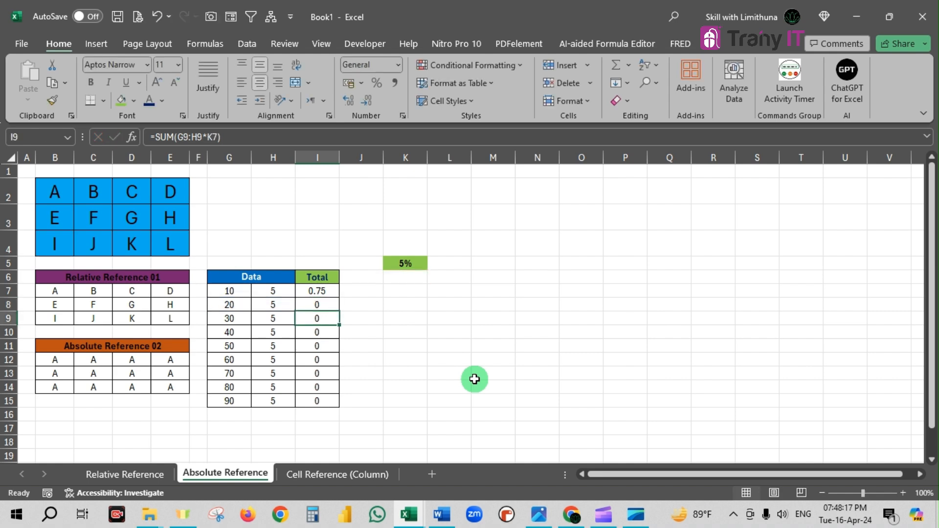
{"action": "double_click", "coordinate": [331, 318]}
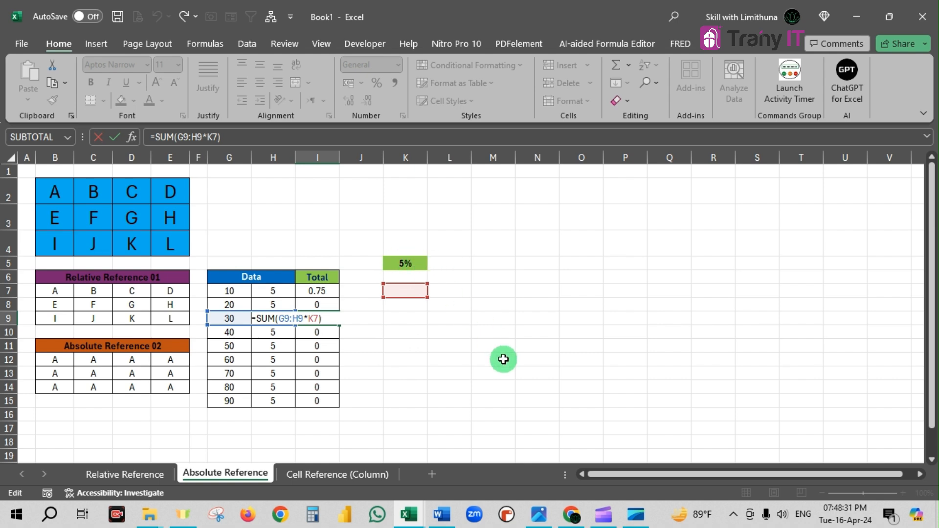
{"action": "key", "text": "ctrl+Return"}
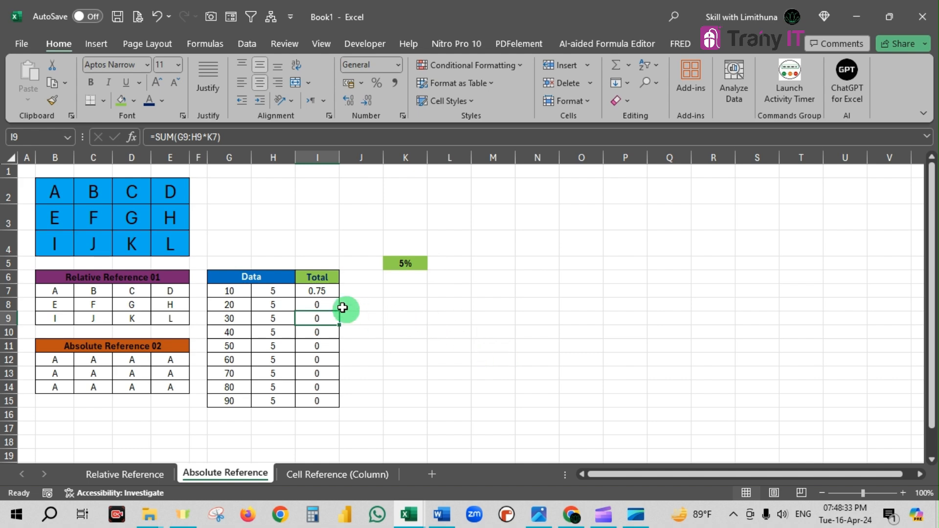
- Make the percentage reference in I7 absolute so the formula reads =SUM(G7:H7*$K$5)
{"action": "left_click", "coordinate": [323, 291]}
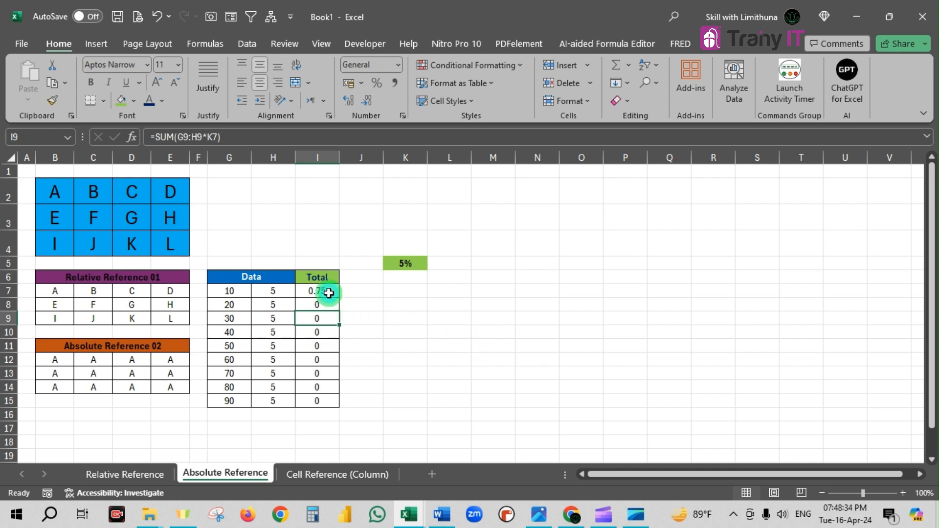
{"action": "left_click", "coordinate": [214, 137]}
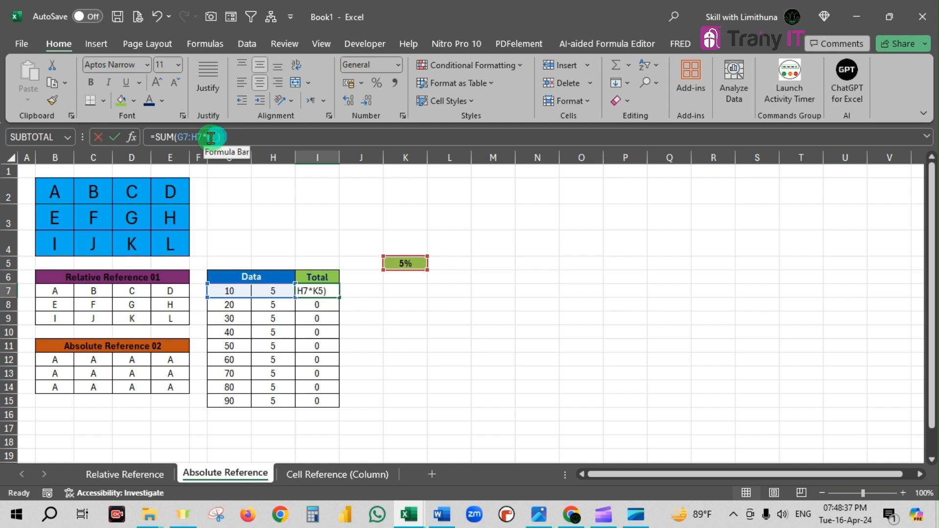
{"action": "double_click", "coordinate": [213, 137]}
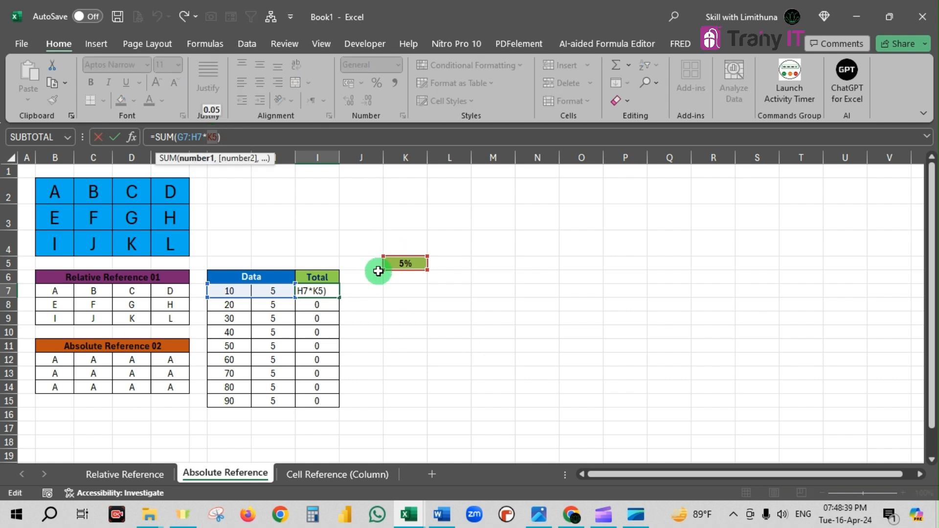
{"action": "key", "text": "F4"}
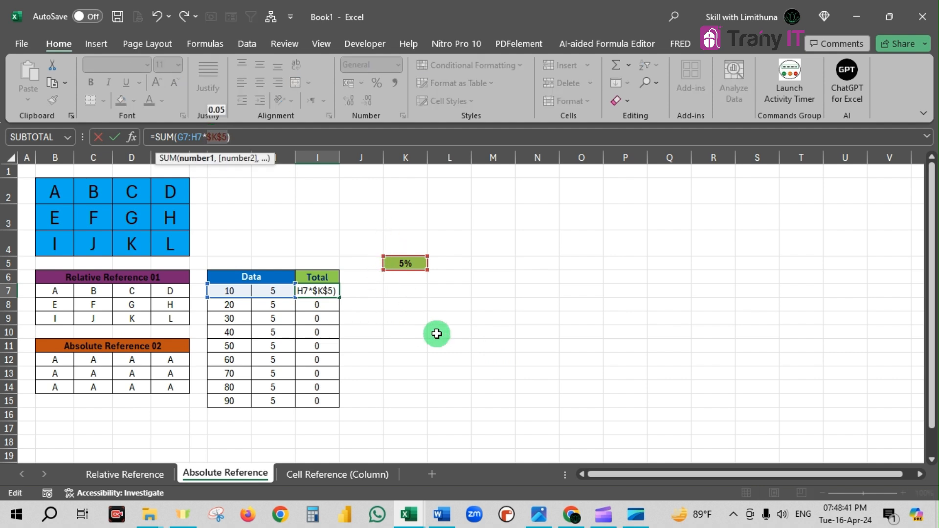
{"action": "key", "text": "Return"}
- Fill the formula with the locked $K$5 reference from I7 down through I15 and review the Total column
{"action": "left_click", "coordinate": [325, 291]}
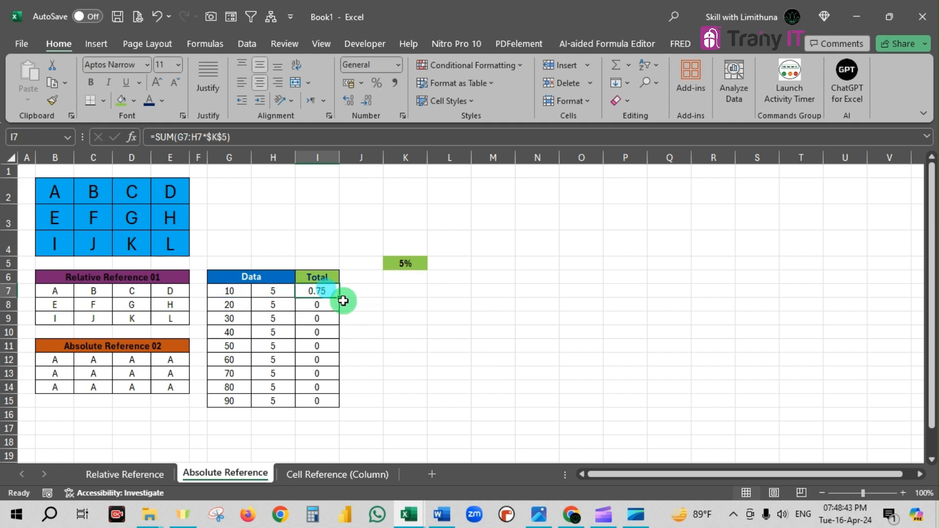
{"action": "left_click_drag", "start_coordinate": [339, 297], "coordinate": [337, 403]}
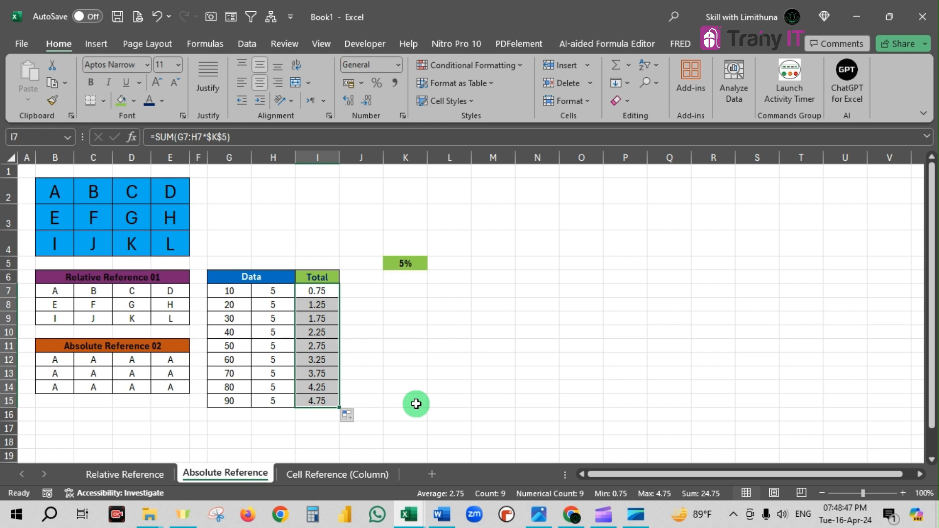
{"action": "left_click", "coordinate": [323, 292]}
{"action": "left_click_drag", "start_coordinate": [323, 291], "coordinate": [325, 402]}
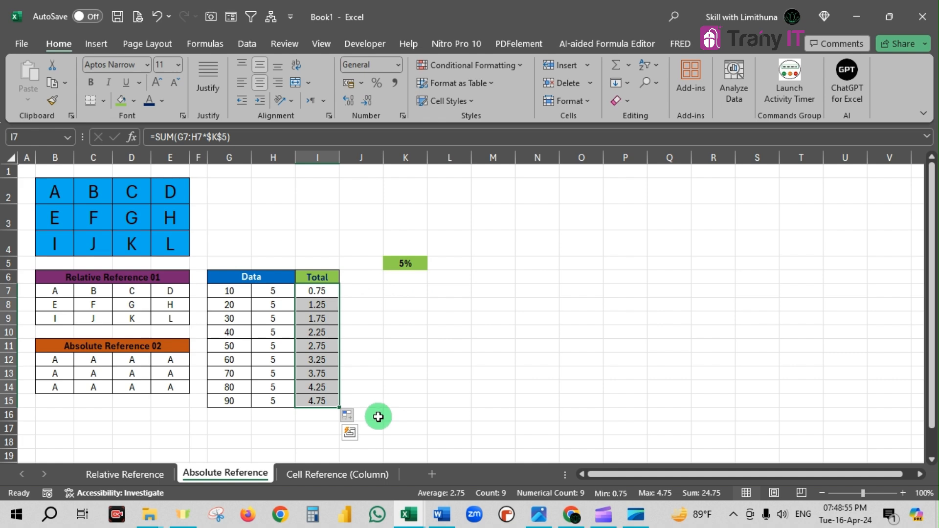
{"action": "left_click", "coordinate": [331, 290]}
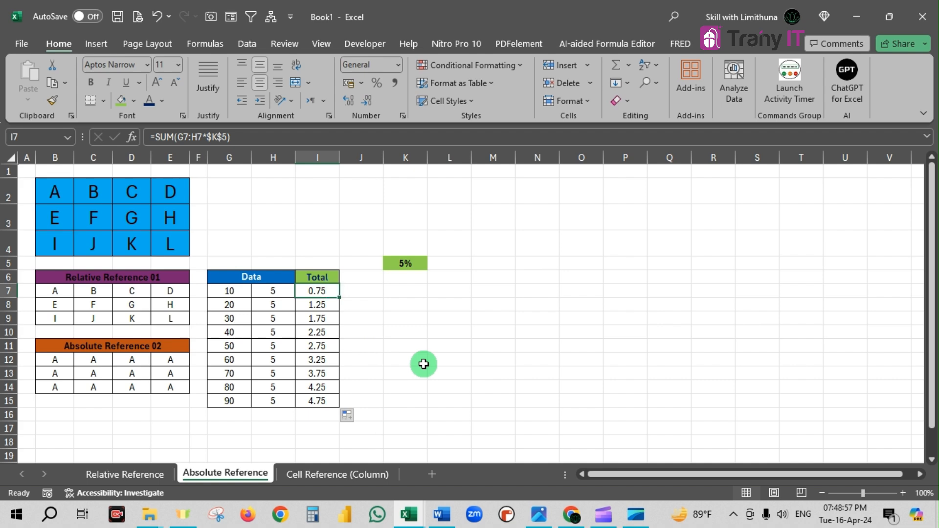